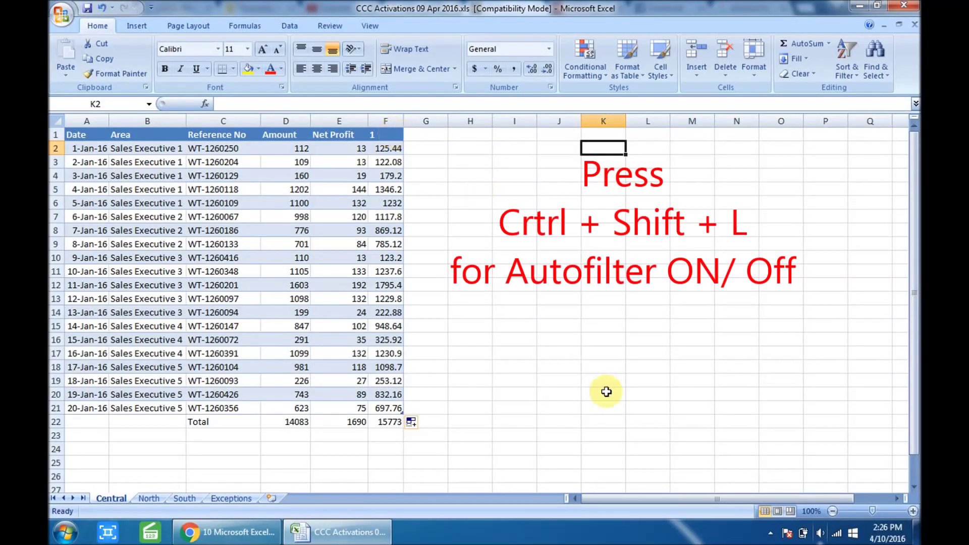
- From header cell F1, toggle the Central table's header filters on and off with Ctrl+Shift+L
key(Up)
key(Left)
key(Left)
key(Left)
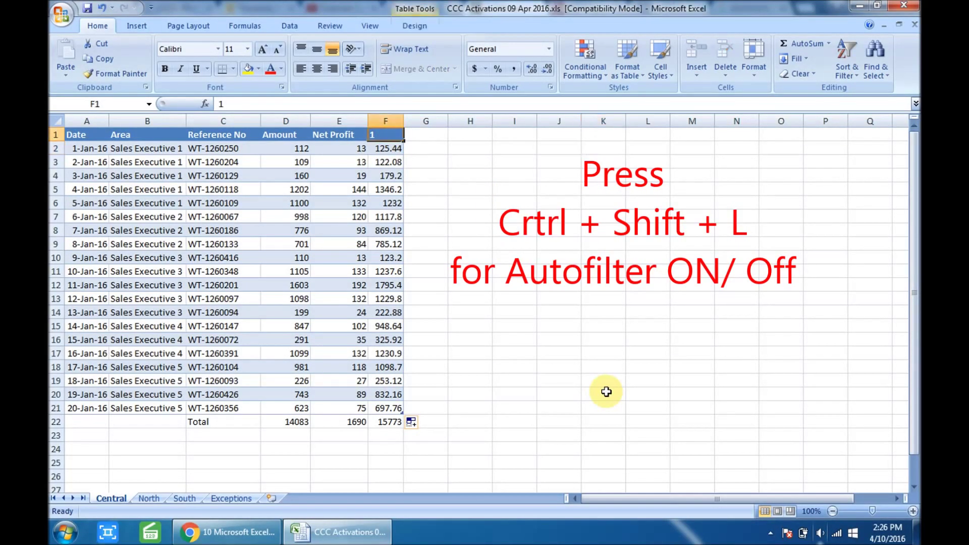
key(ctrl+shift+l)
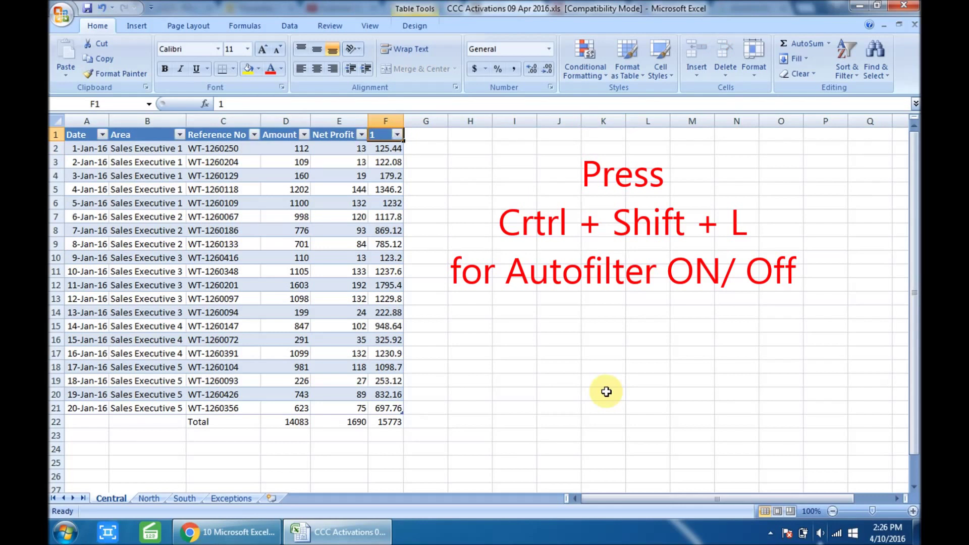
key(ctrl+shift+l)
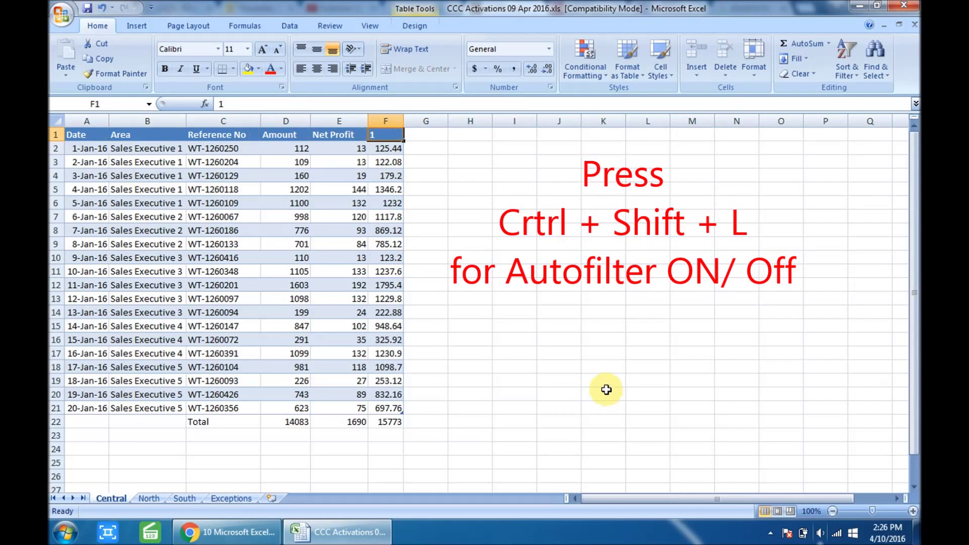
- Turn header filtering back on through Sort & Filter > Filter, then select the Net Profit total in E22
click(847, 63)
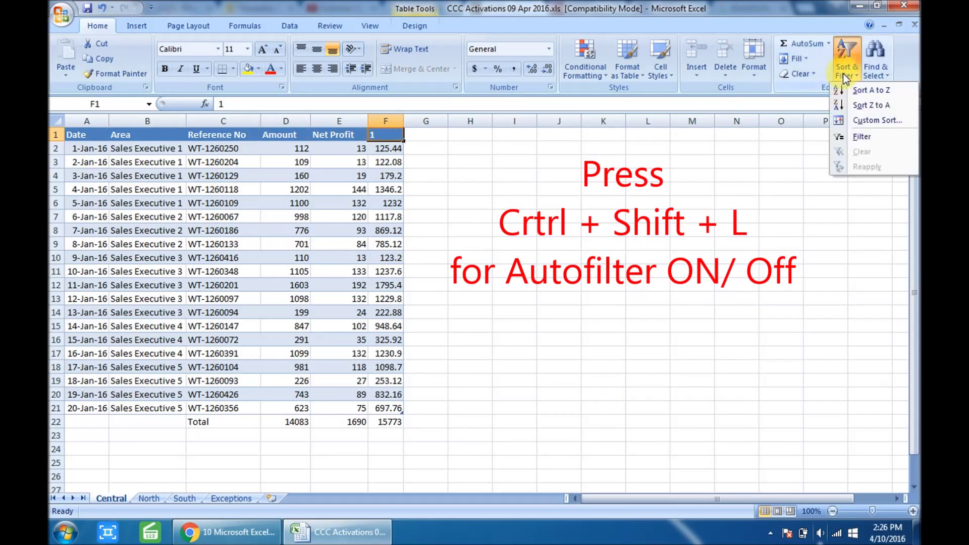
click(851, 135)
click(584, 247)
click(359, 408)
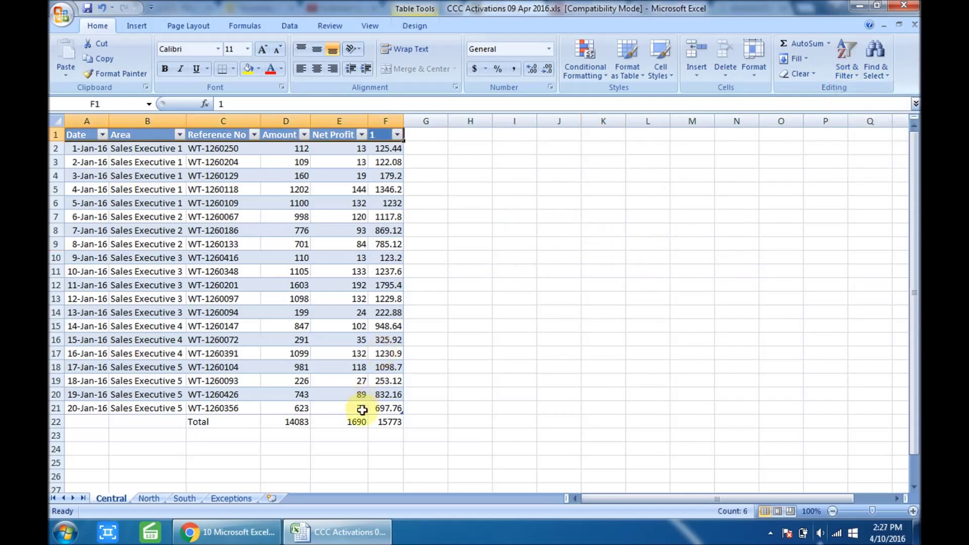
click(356, 422)
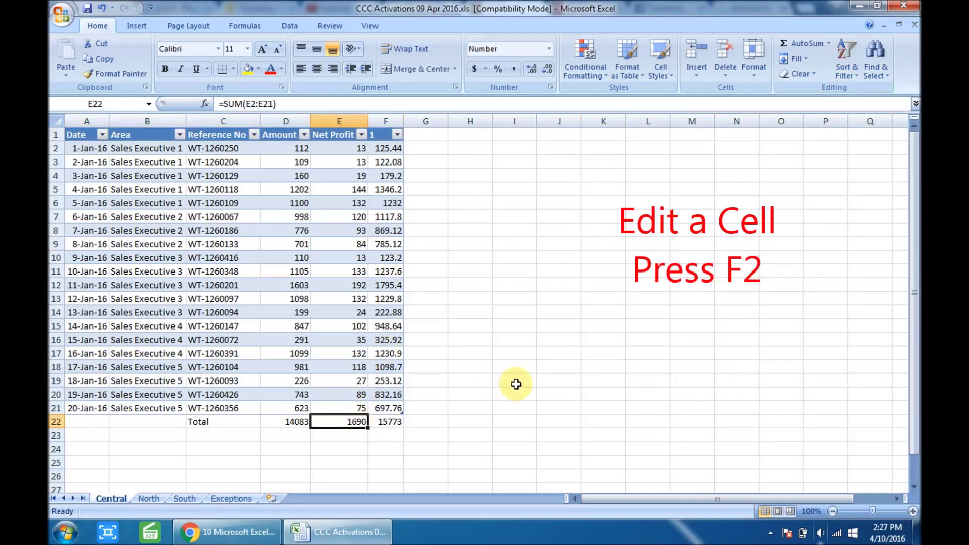
key(F2)
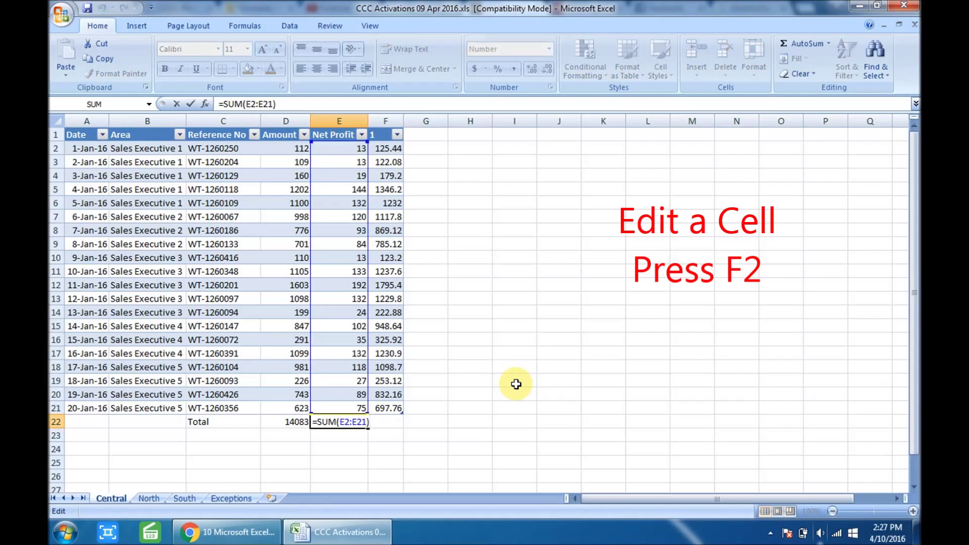
key(Escape)
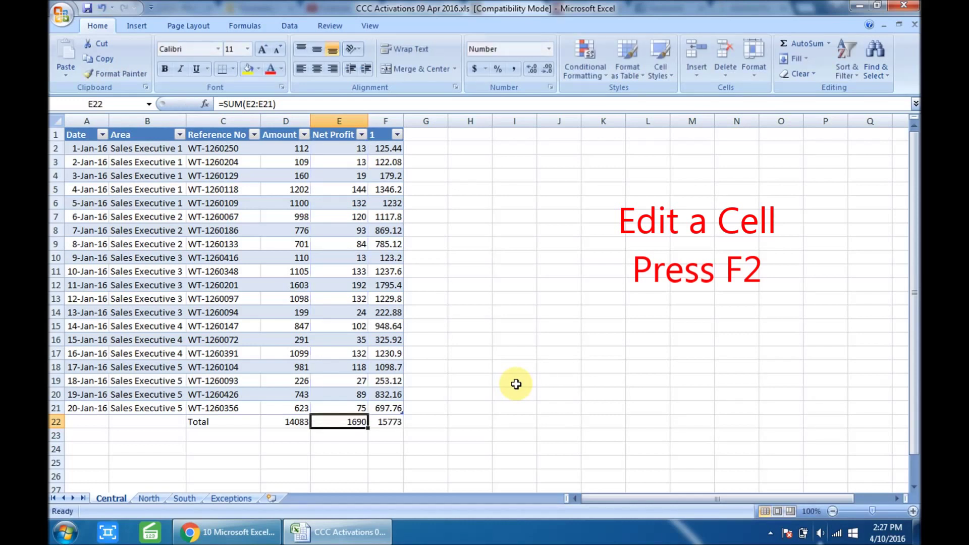
key(Up)
key(Left)
key(Left)
key(Left)
key(Left)
key(Right)
key(F2)
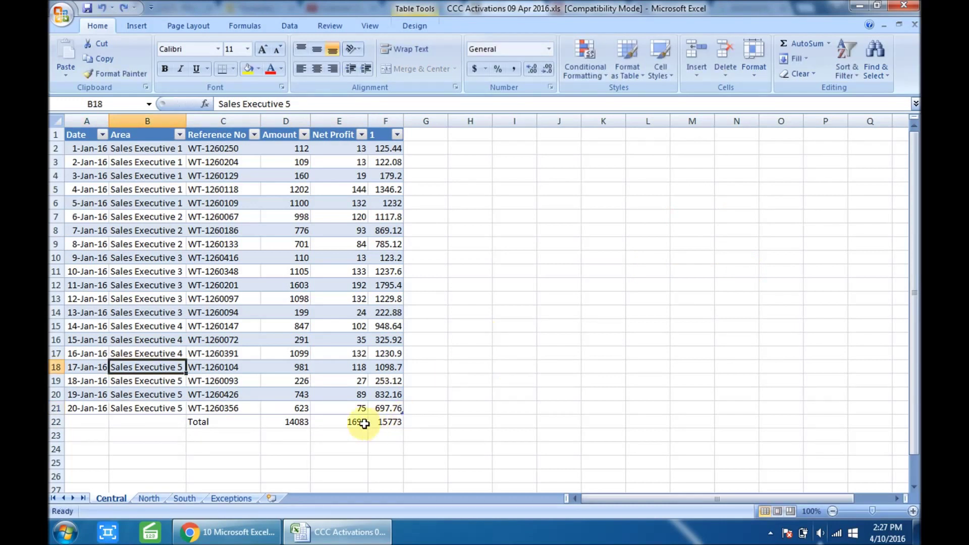
- Insert a hyperlink to title.jpg in cell B22 beside the Total label
click(172, 423)
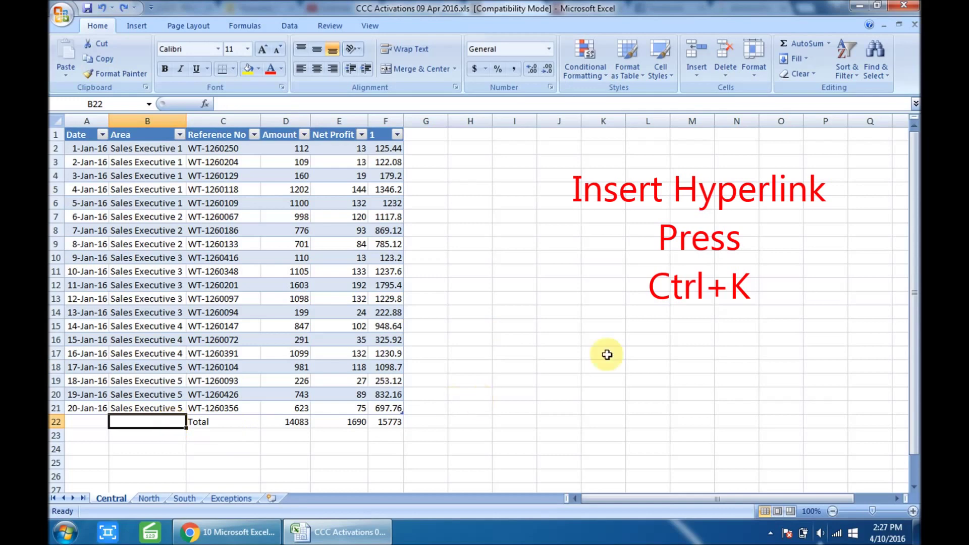
key(ctrl+k)
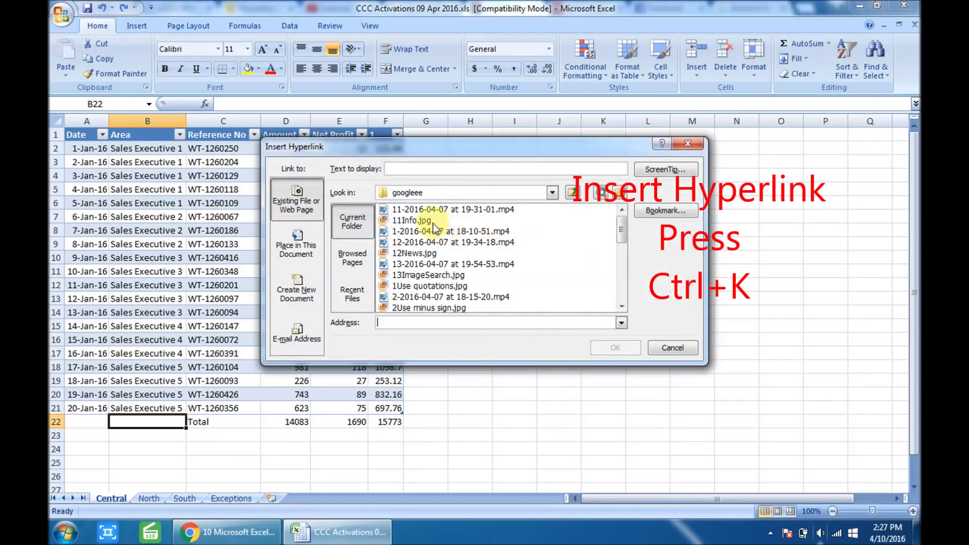
scroll(611, 304, down, 3)
scroll(619, 298, down, 3)
scroll(622, 295, down, 1)
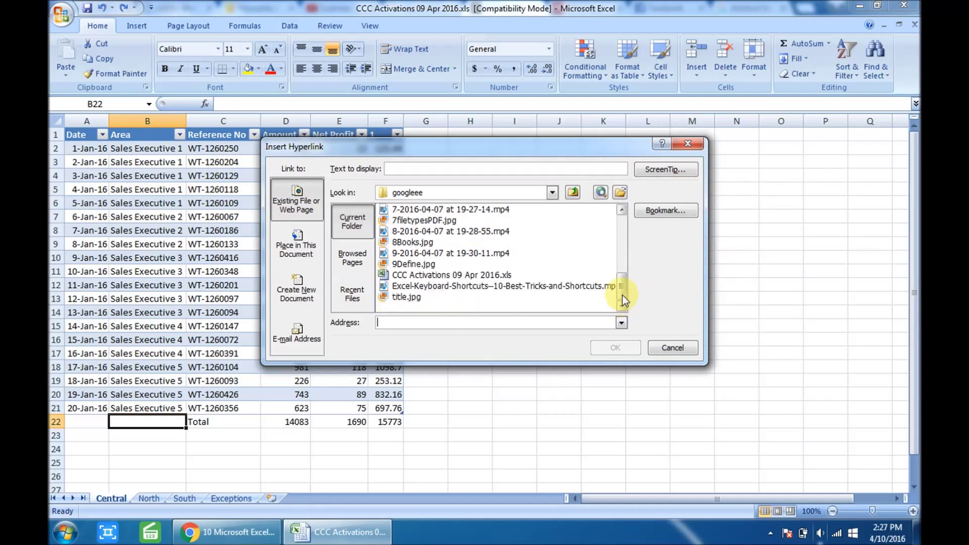
double_click(406, 298)
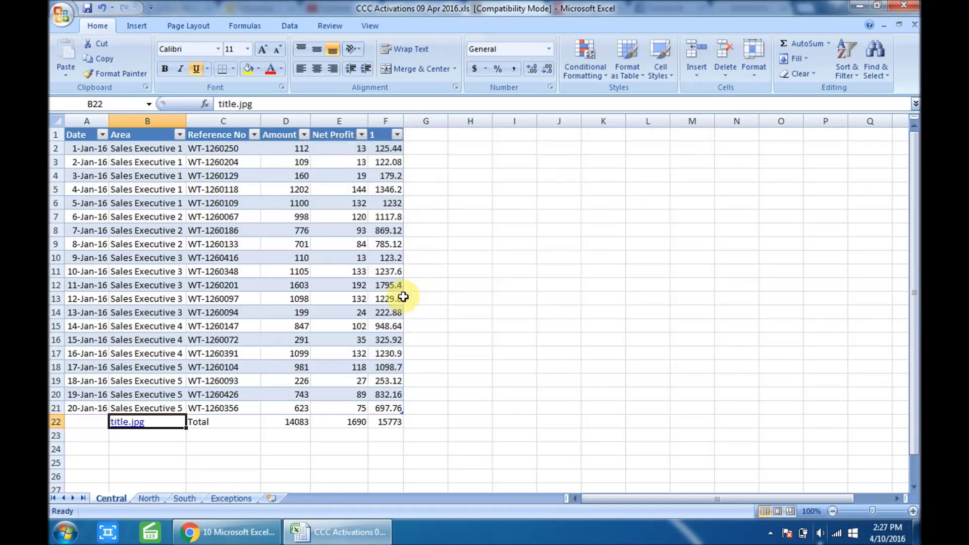
- Follow the title.jpg link in B22 and allow the linked file to open
click(653, 354)
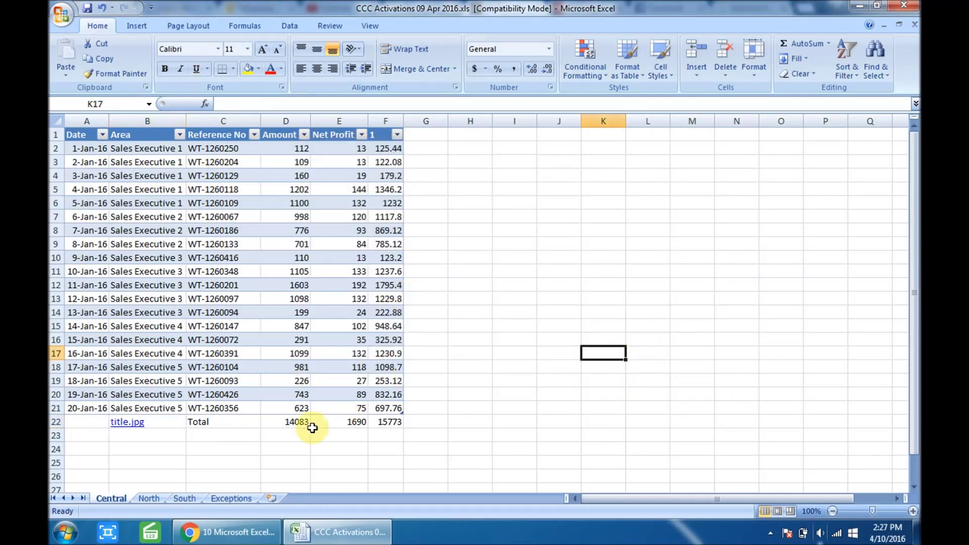
click(136, 428)
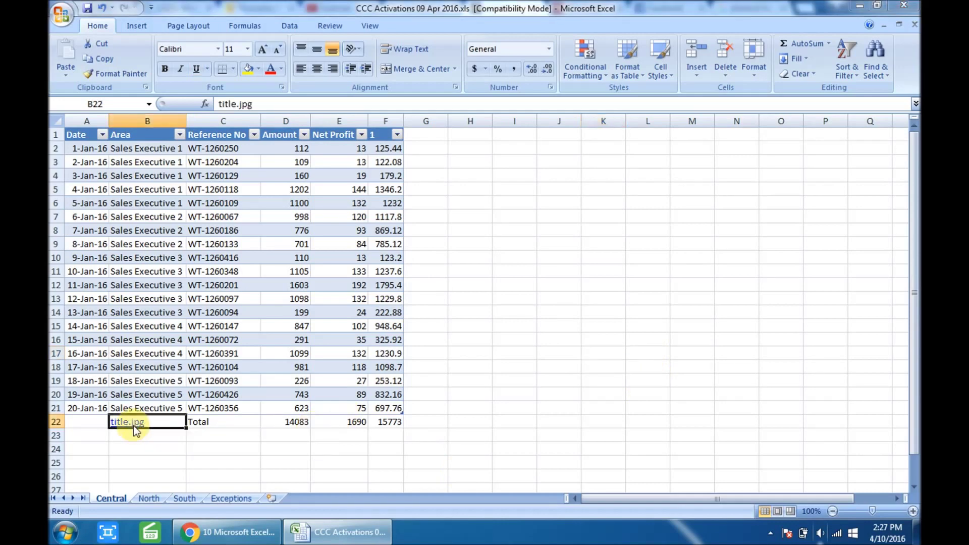
click(528, 316)
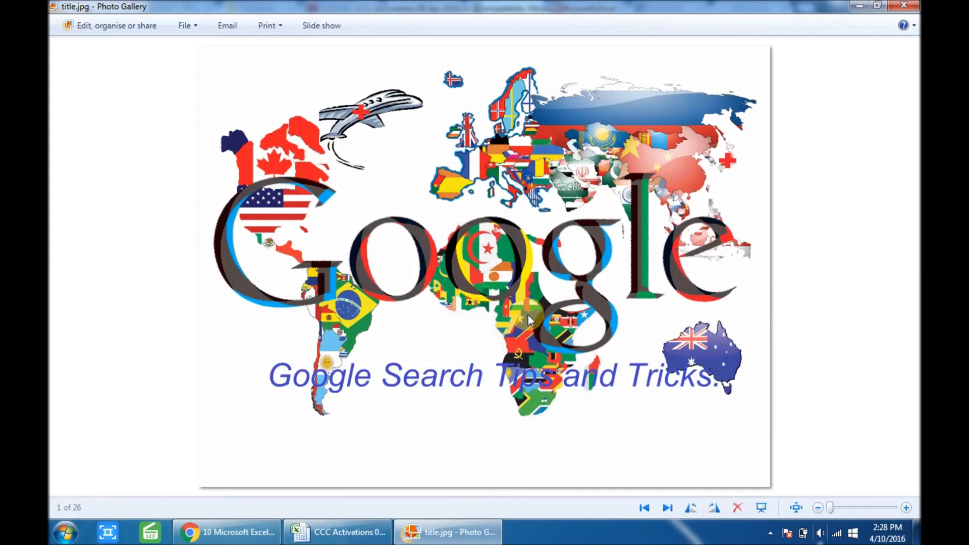
- Close the title.jpg picture in Photo Gallery and return to the workbook
click(904, 5)
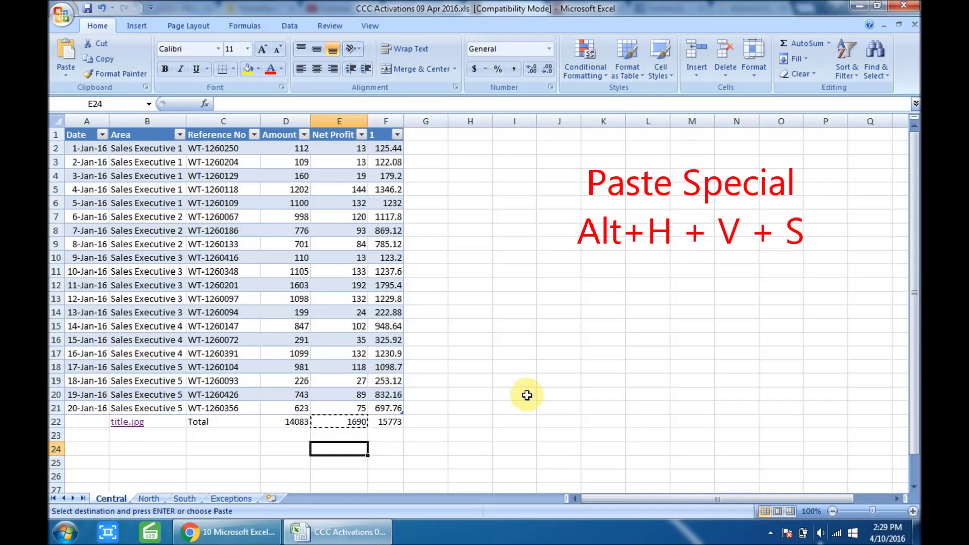
- Paste the copied Net Profit total into E24 as the plain value 1689.96
key(alt)
key(Escape)
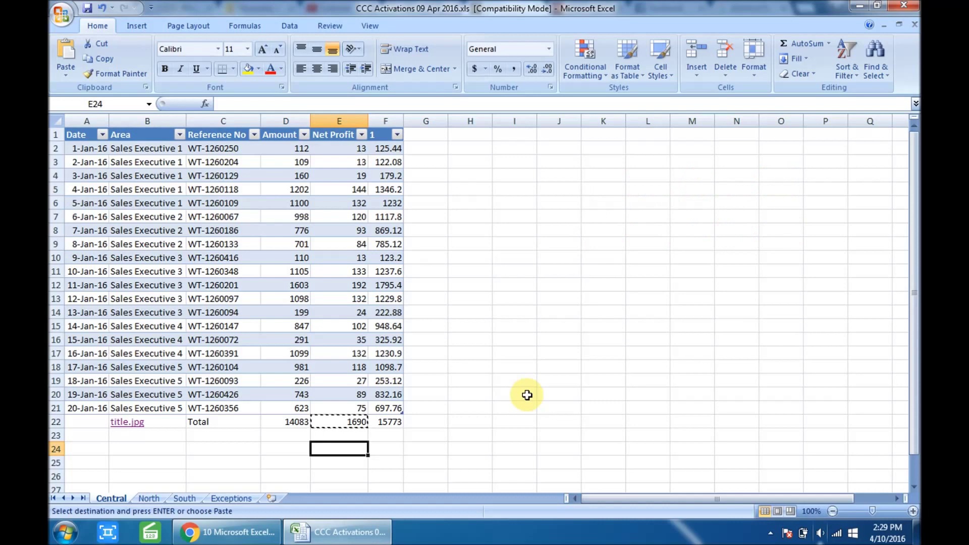
key(ctrl+alt+v)
key(Down)
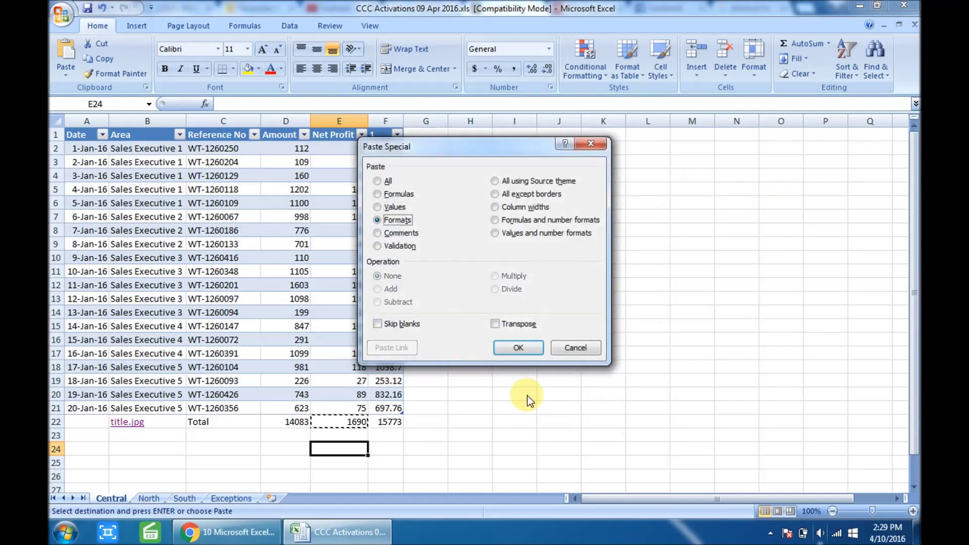
key(Down)
key(Return)
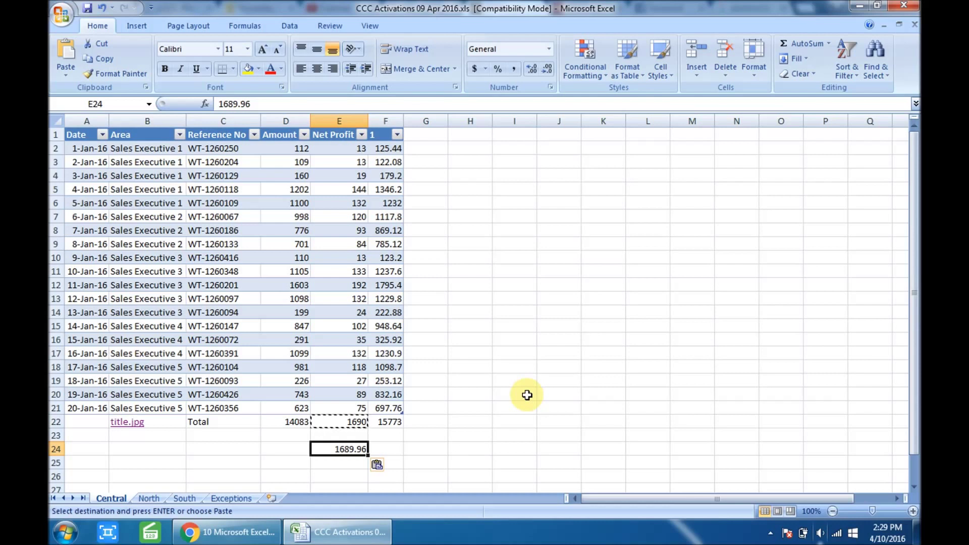
key(Right)
key(ctrl+Up)
key(ctrl+Up)
key(Down)
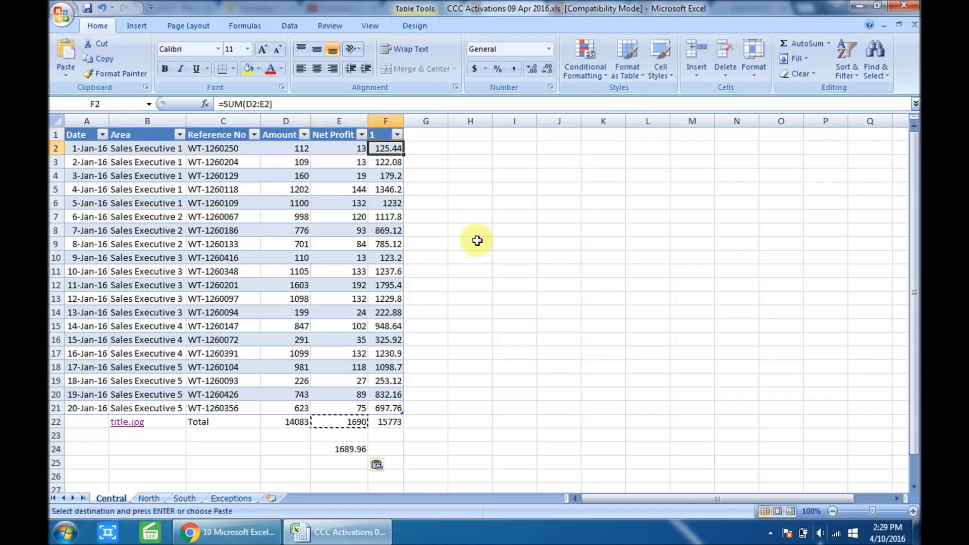
- Copy F2:F21 and paste it at H2 as values, transposed across row 2
key(ctrl+shift+Down)
key(ctrl+c)
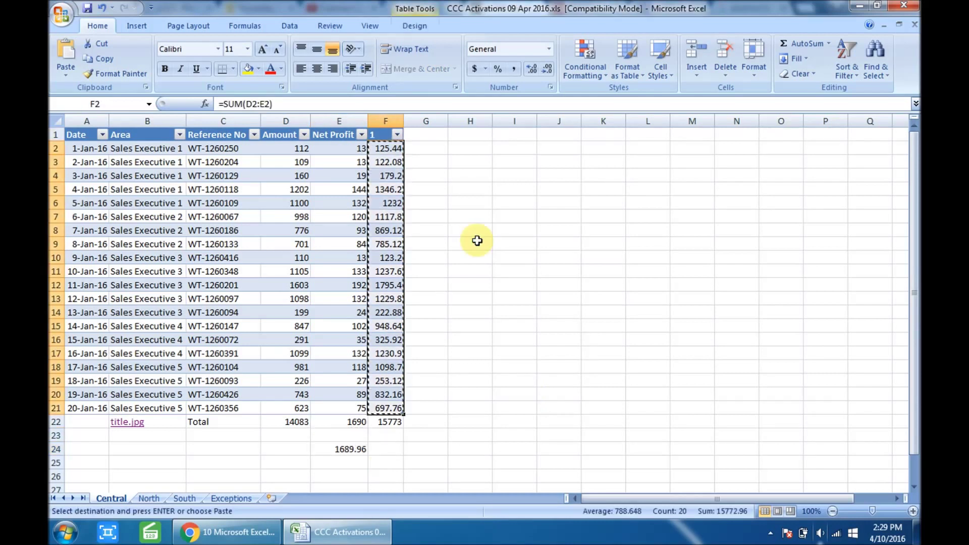
key(Right)
key(Right)
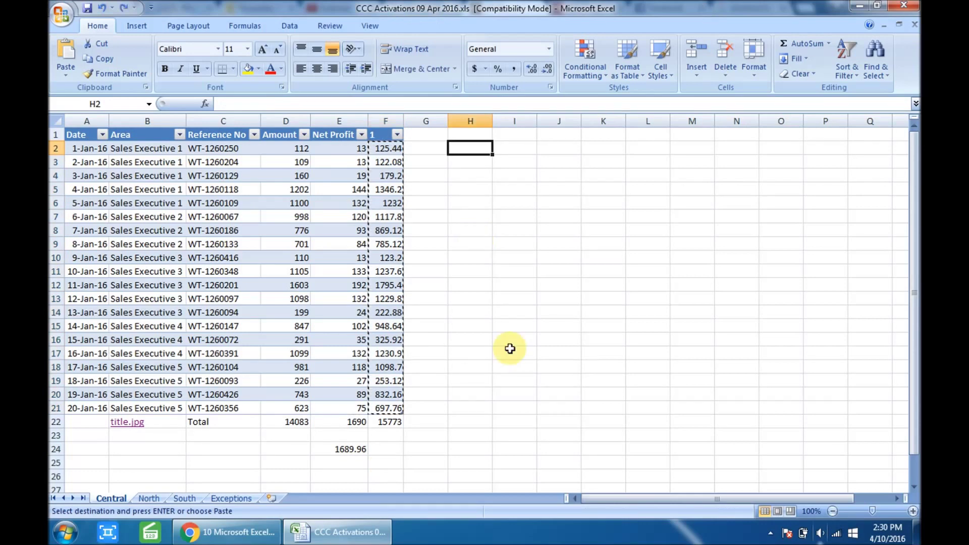
key(alt)
key(h)
key(v)
key(s)
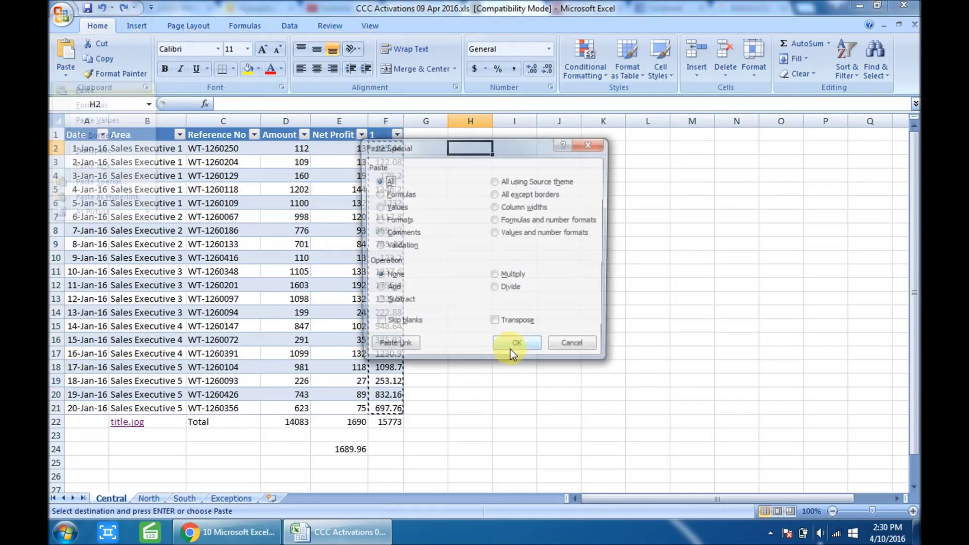
click(396, 207)
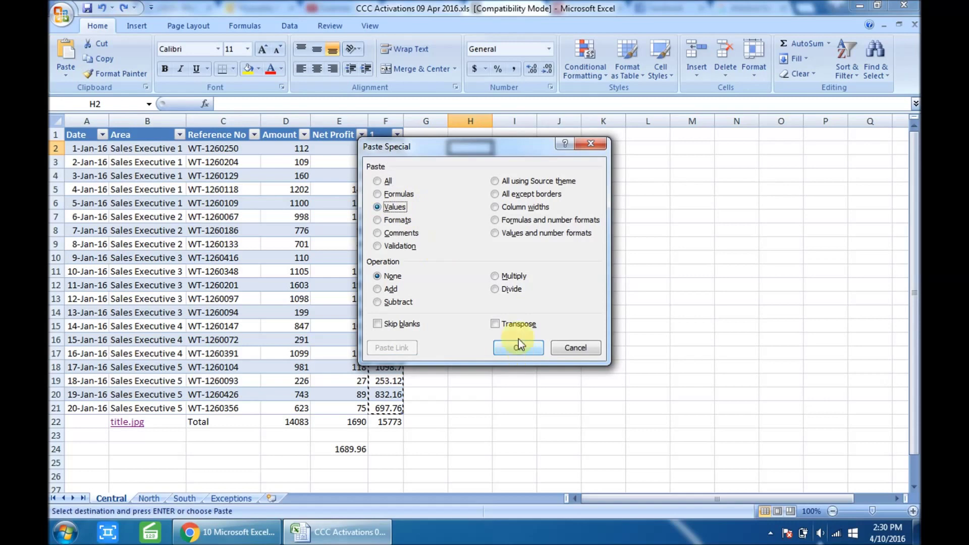
click(517, 326)
click(519, 345)
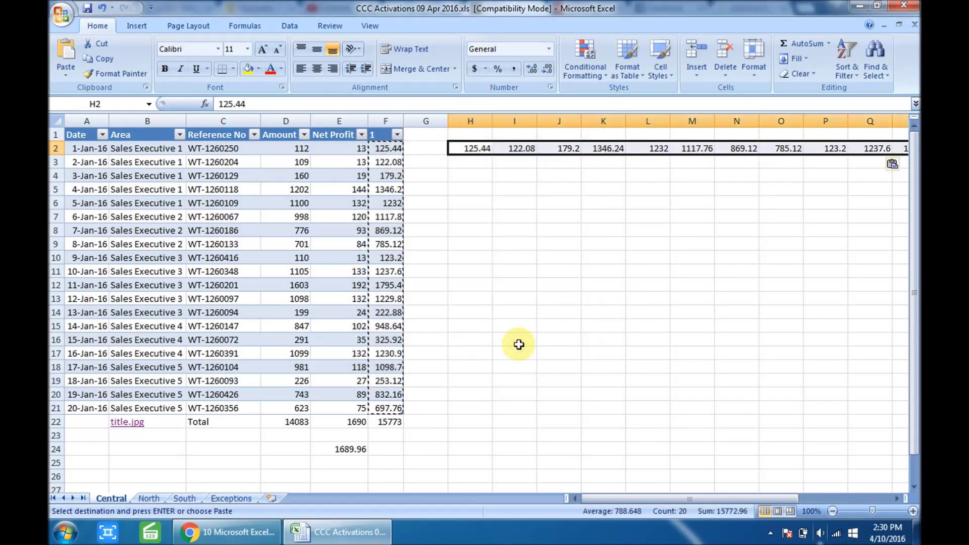
key(Right)
key(Right)
key(Right)
key(Right)
key(Right)
key(Right)
key(Right)
key(Right)
key(Right)
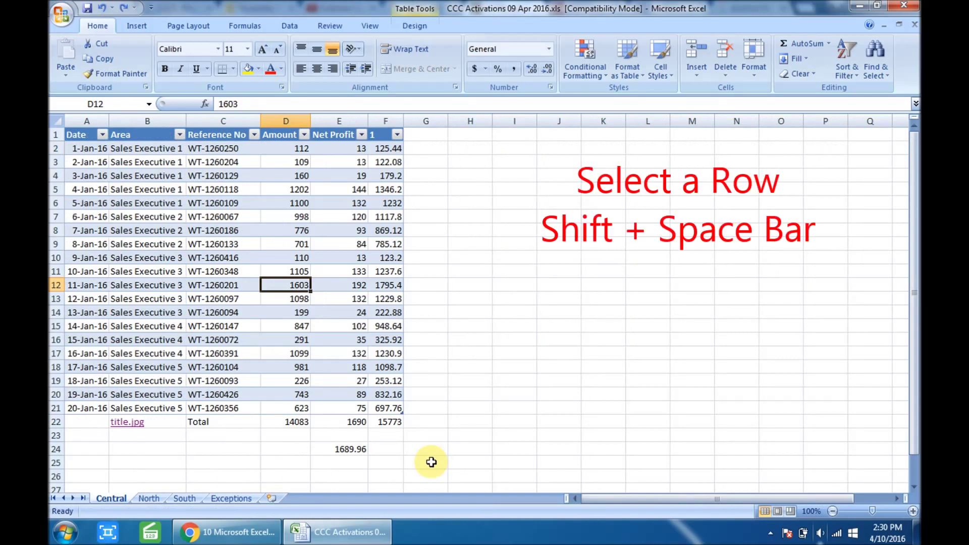
key(shift+space)
key(ctrl+space)
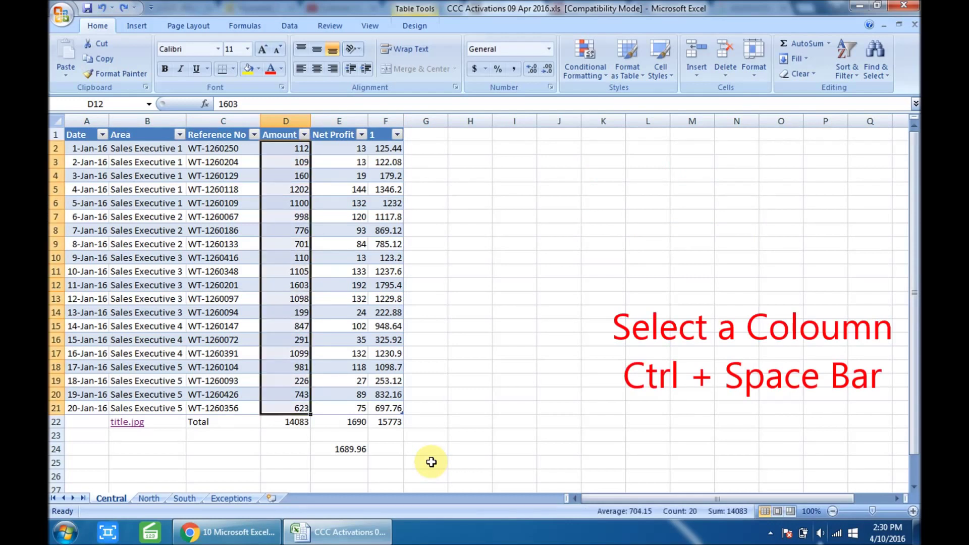
key(ctrl+Right)
key(ctrl+Up)
key(ctrl+Left)
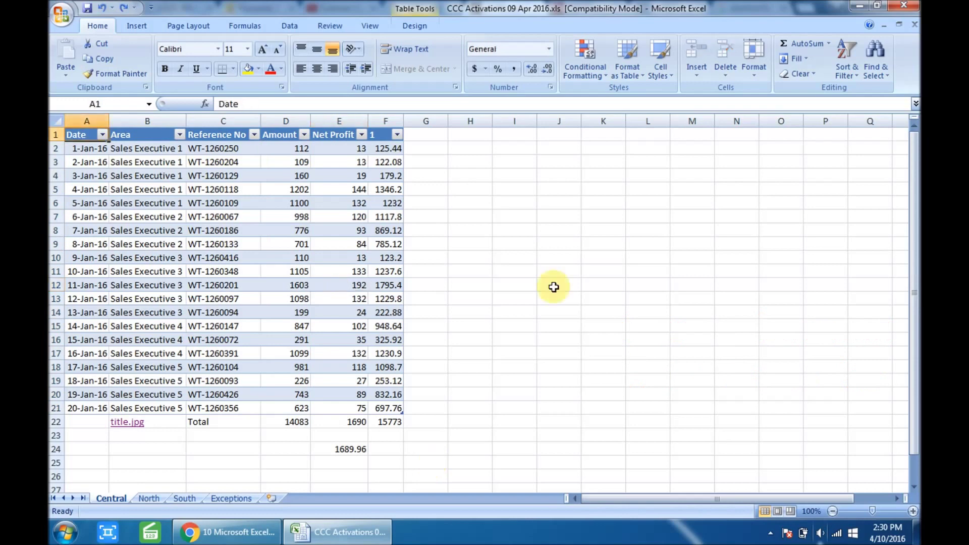
key(ctrl+Down)
key(ctrl+Right)
key(ctrl+Up)
key(ctrl+Left)
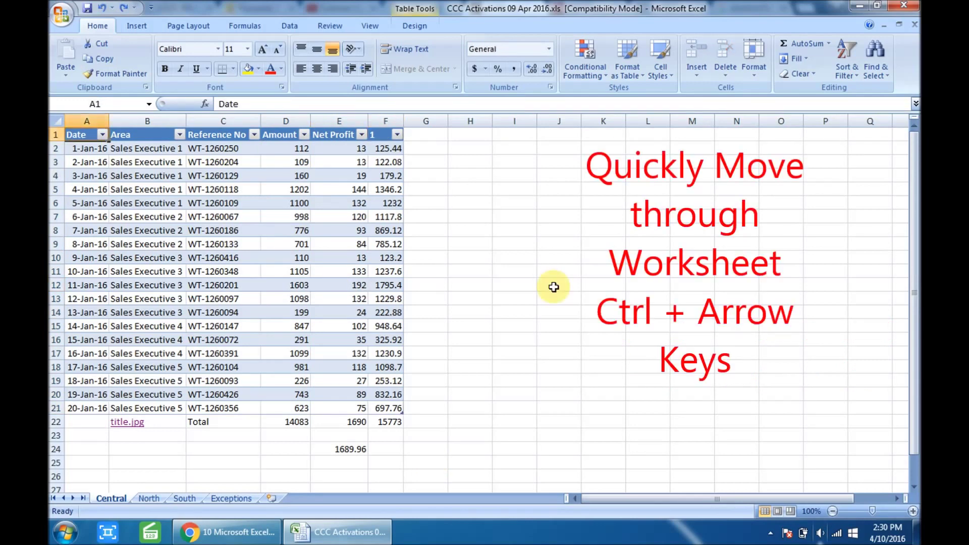
key(ctrl+shift+Down)
key(ctrl+shift+Right)
key(ctrl+Home)
key(shift+Right)
key(shift+Right)
key(shift+Right)
key(shift+Right)
key(shift+Right)
key(ctrl+shift+Down)
key(ctrl+Home)
key(Down)
key(ctrl+shift+Down)
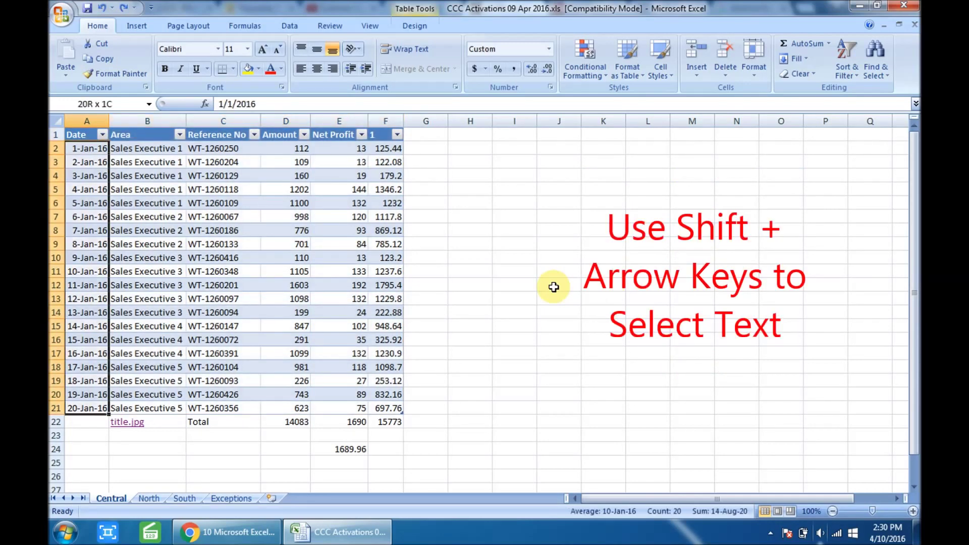
key(ctrl+shift+Right)
key(shift+Left)
key(shift+Left)
key(shift+Left)
key(shift+Left)
key(shift+Left)
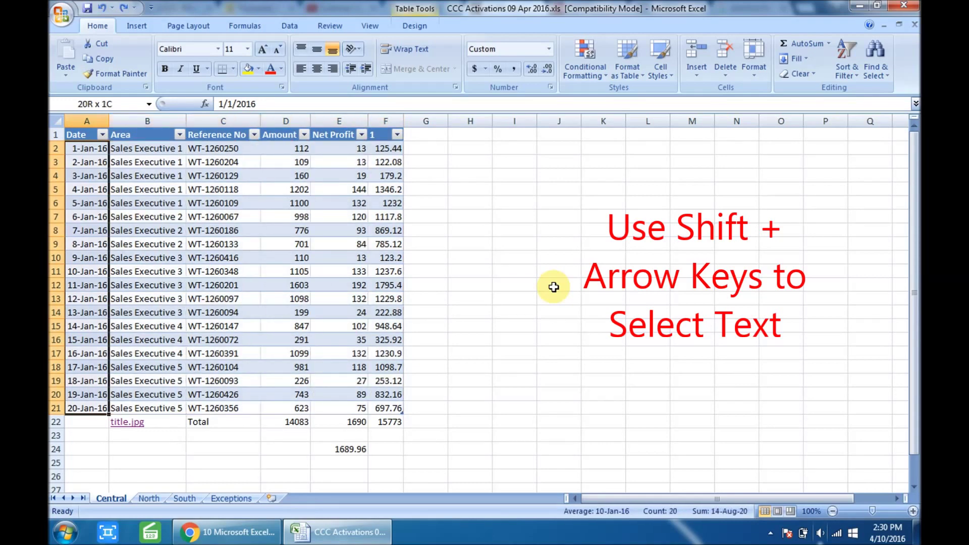
key(shift+space)
key(ctrl+a)
key(shift+BackSpace)
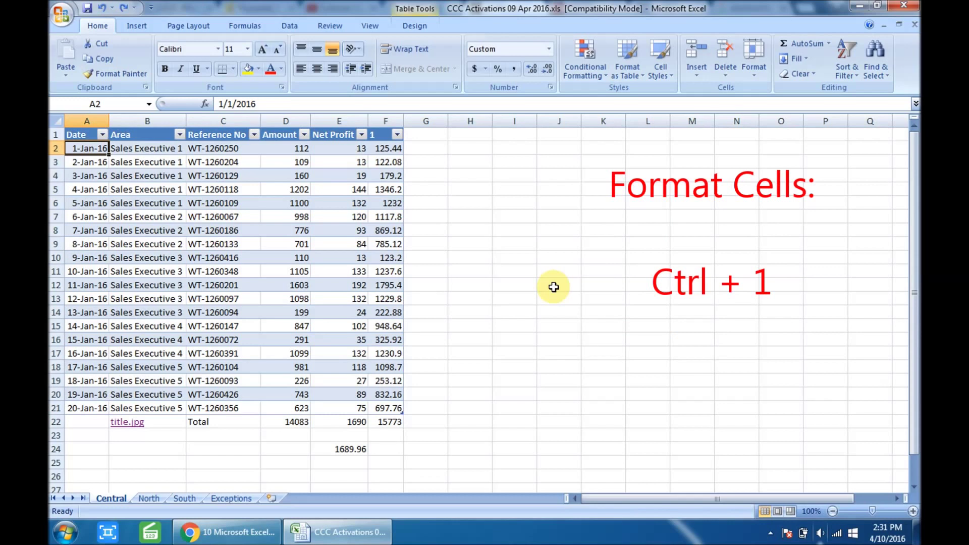
- Apply a date format to the 1202 amount in D5, then undo it
key(Down)
key(Down)
key(Down)
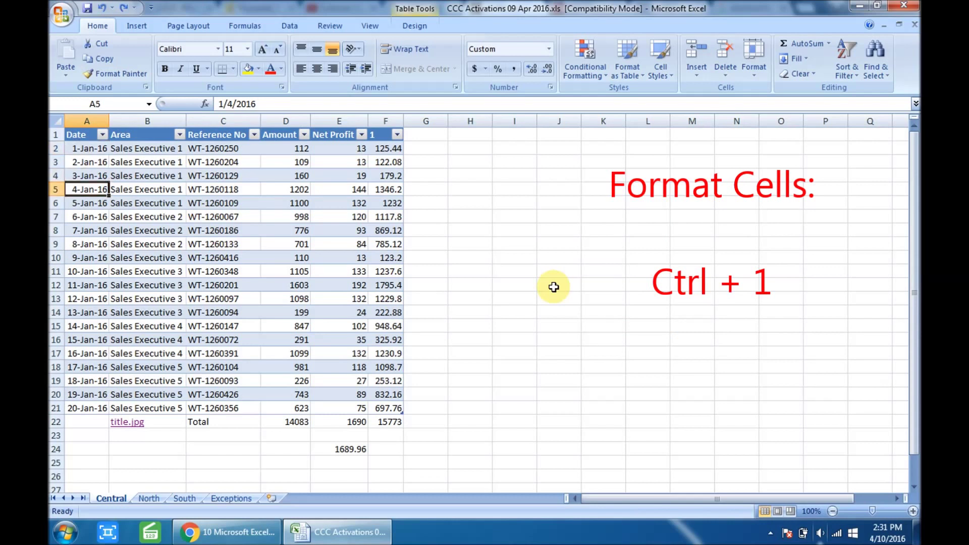
key(Right)
key(Right)
key(Right)
key(ctrl+1)
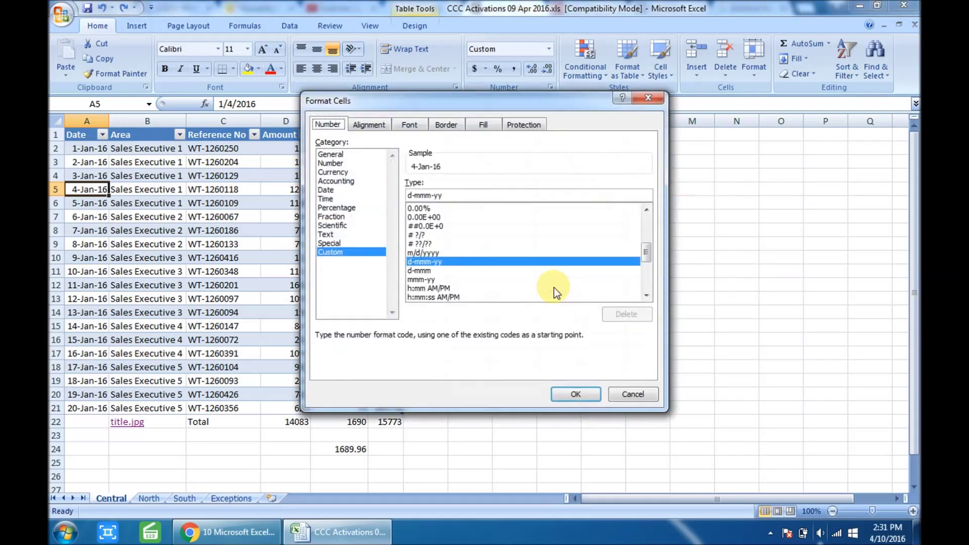
click(332, 189)
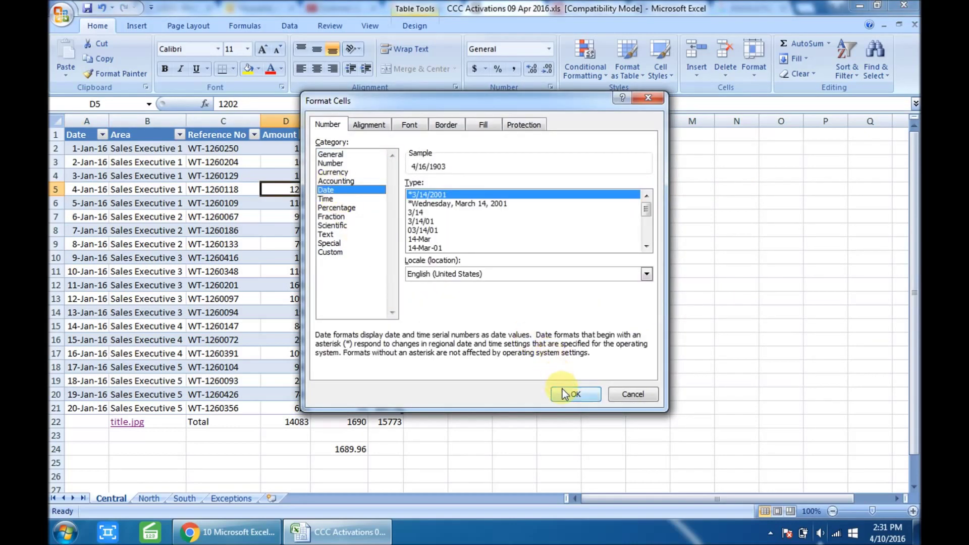
click(567, 394)
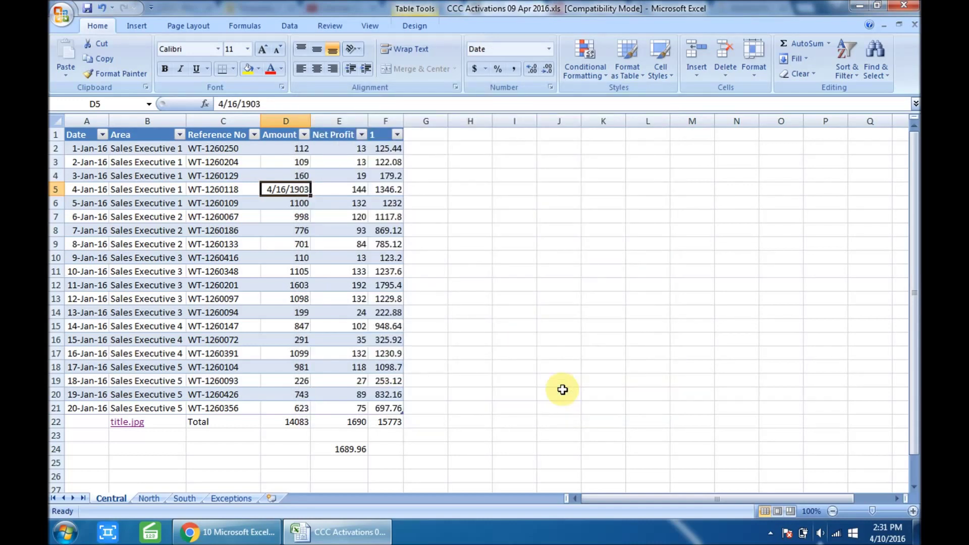
key(ctrl+z)
- Give D5 the Currency format so the amount reads $1,202.00
key(ctrl+1)
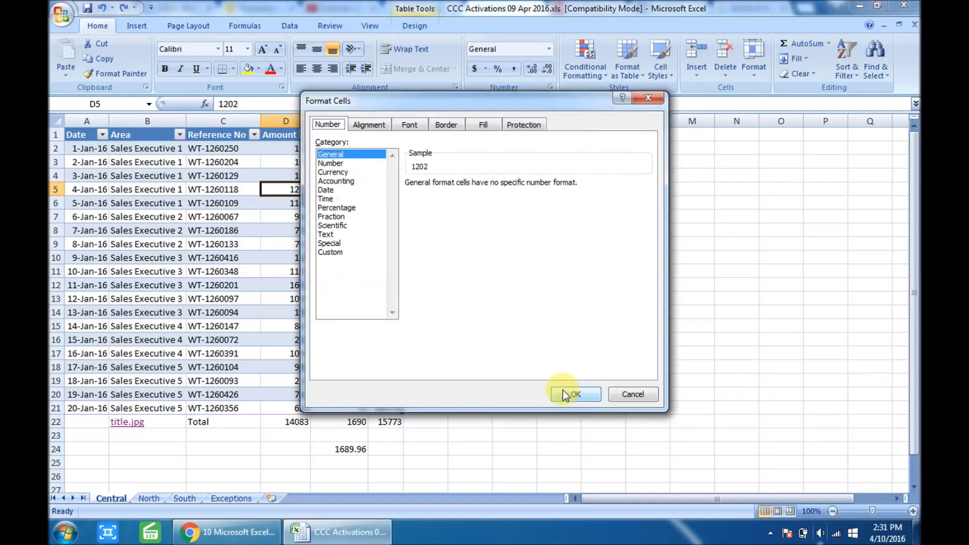
click(341, 253)
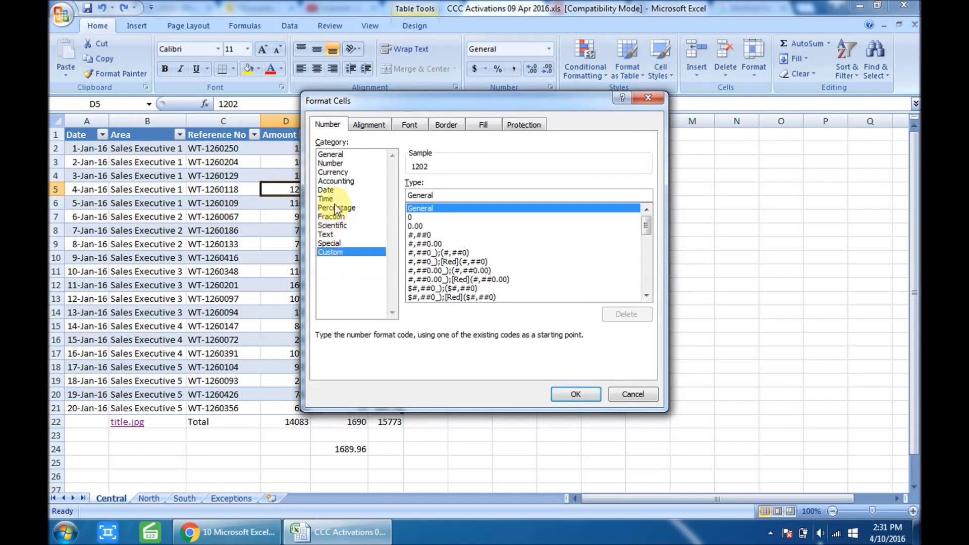
click(332, 172)
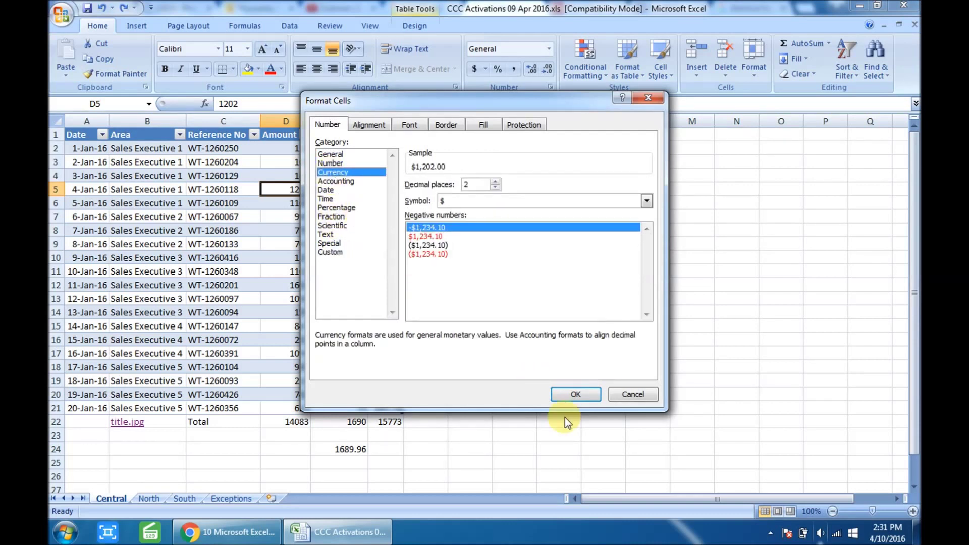
click(567, 395)
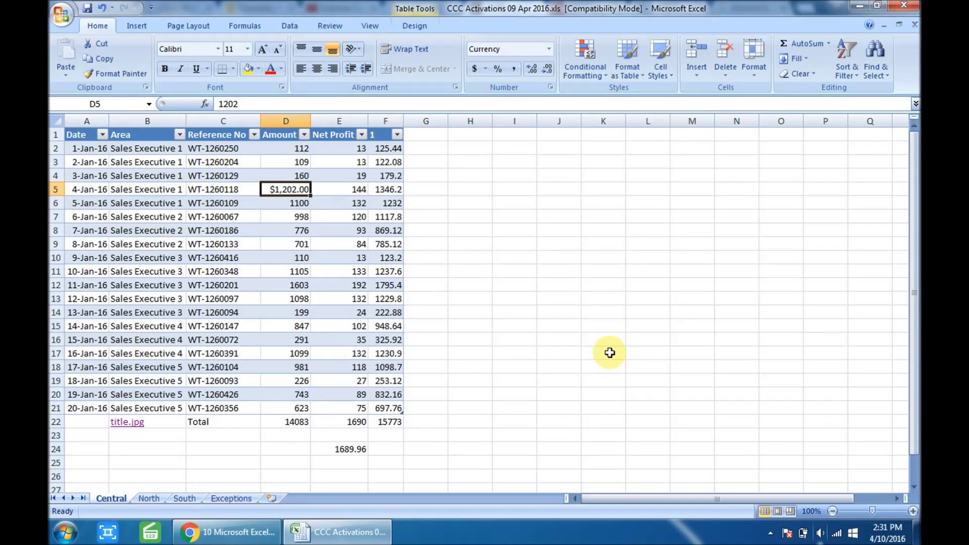
- Undo D5's currency format and fill the F22 sum formula right into G22
key(ctrl+z)
key(Right)
key(Right)
key(ctrl+Down)
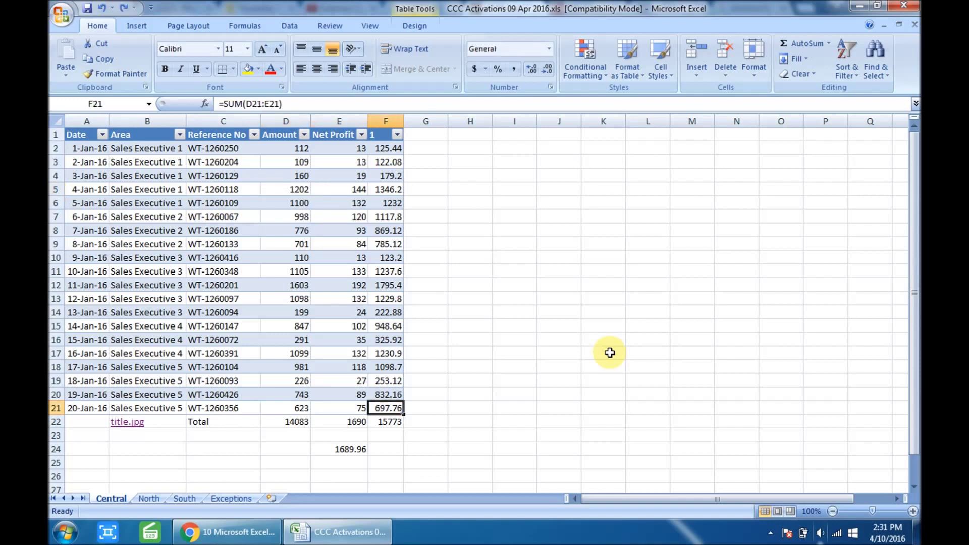
key(Down)
key(Right)
key(Left)
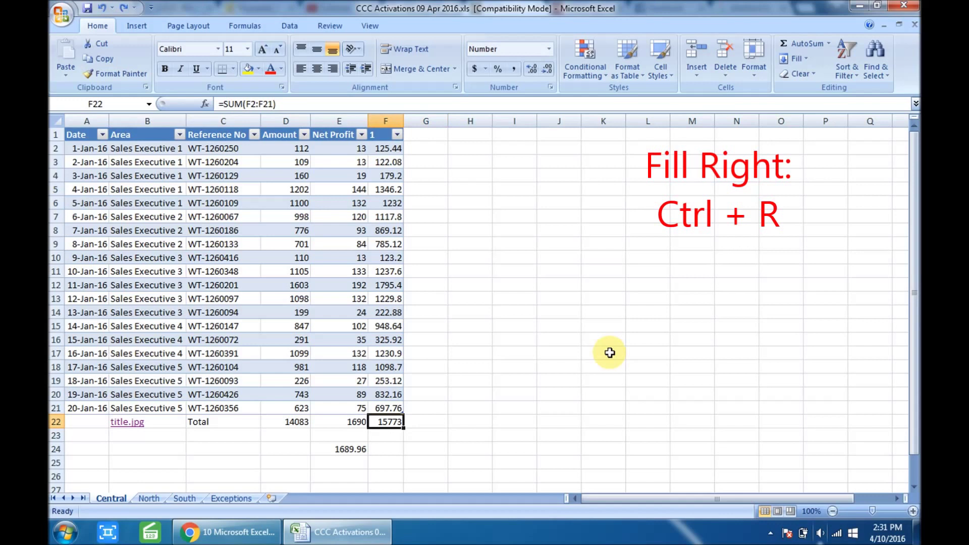
key(Right)
key(ctrl+r)
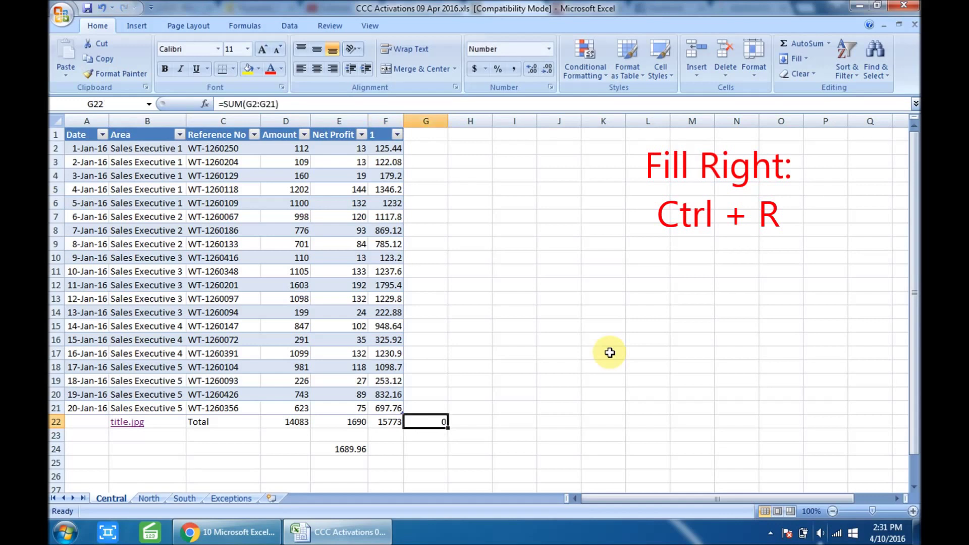
- Fill 1689.96 from E24 right into F24 with Ctrl+R
key(Left)
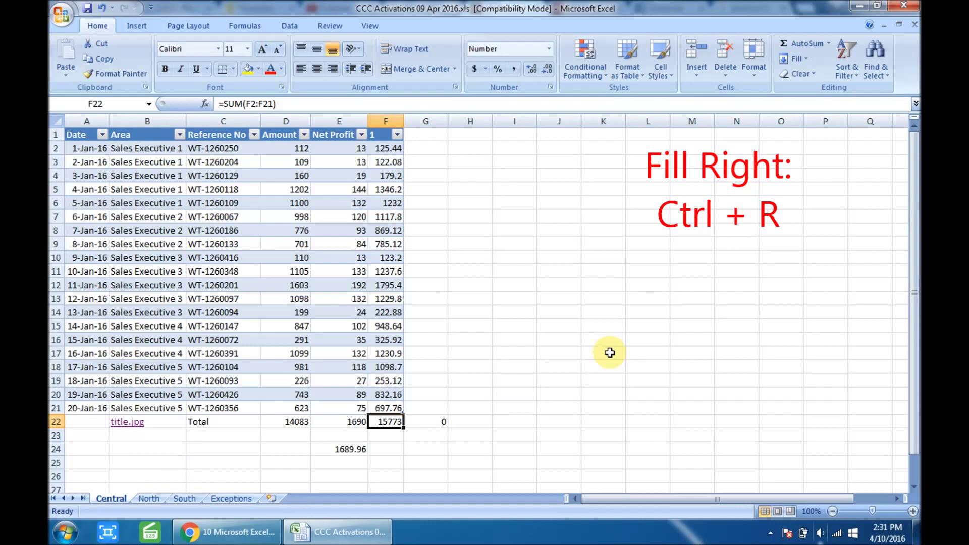
key(Left)
key(Left)
key(Right)
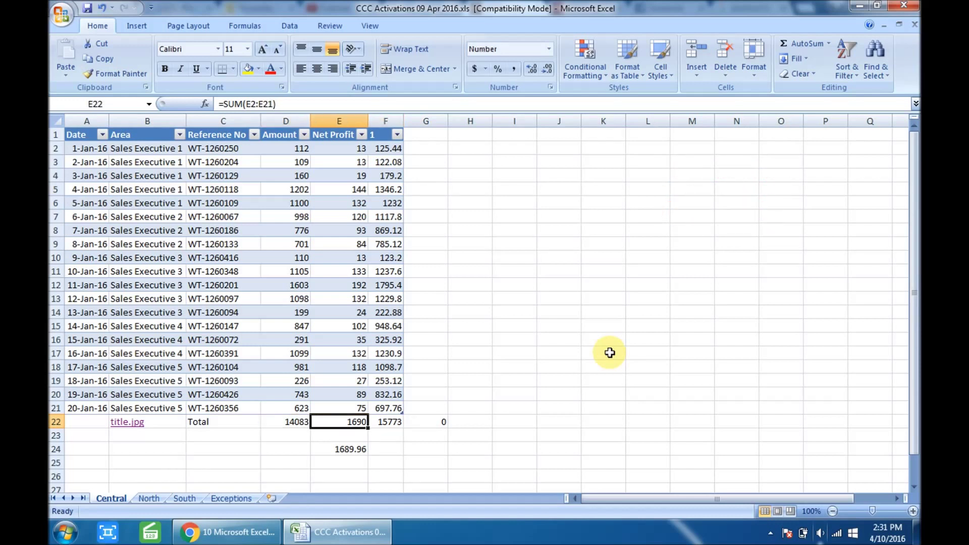
key(Down)
key(Right)
key(Down)
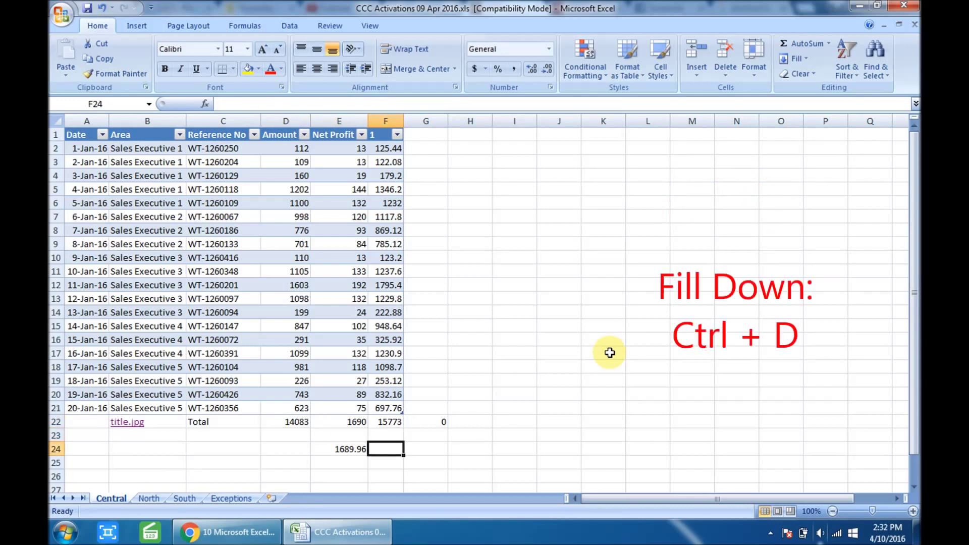
key(ctrl+r)
key(Left)
key(Up)
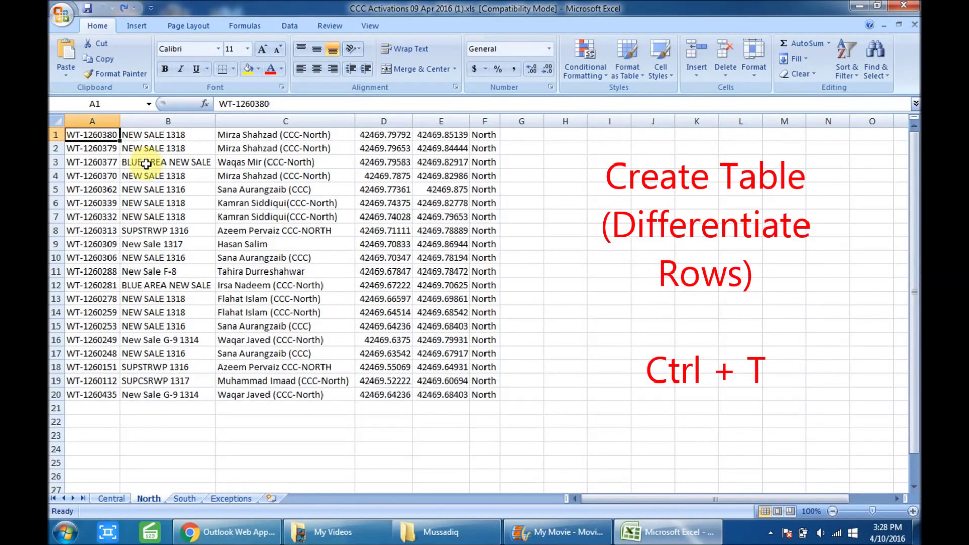
- Convert the North sheet's A1:F20 records into a banded table, undoing and redoing it once
key(ctrl+t)
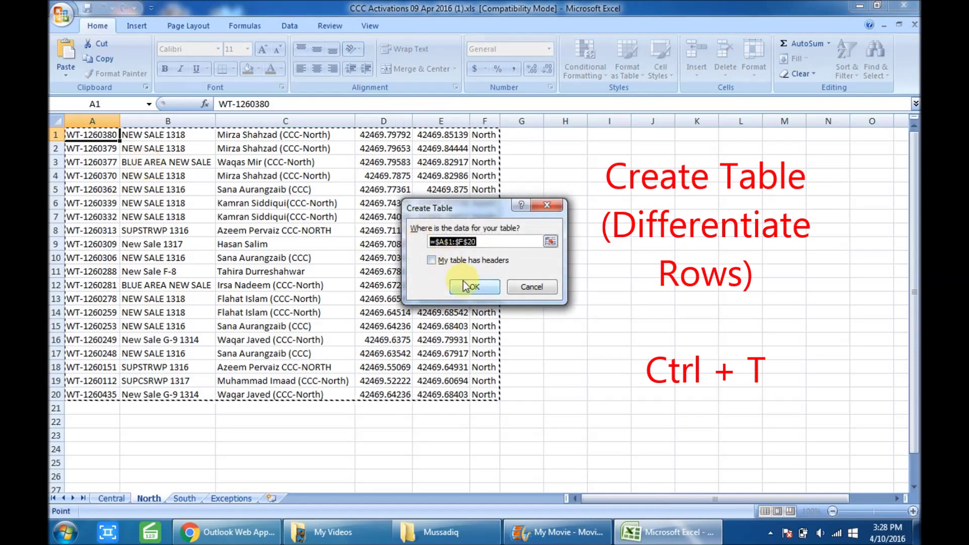
click(465, 287)
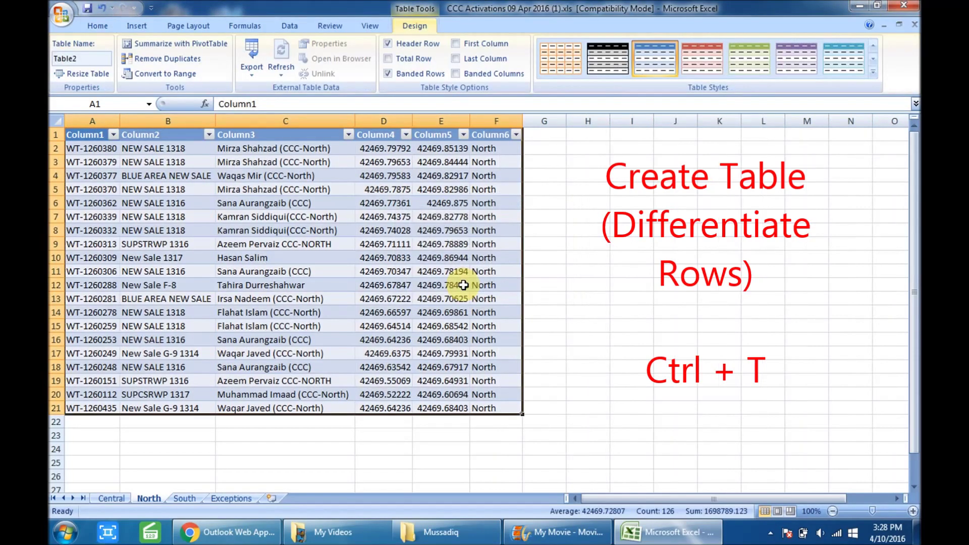
key(ctrl+z)
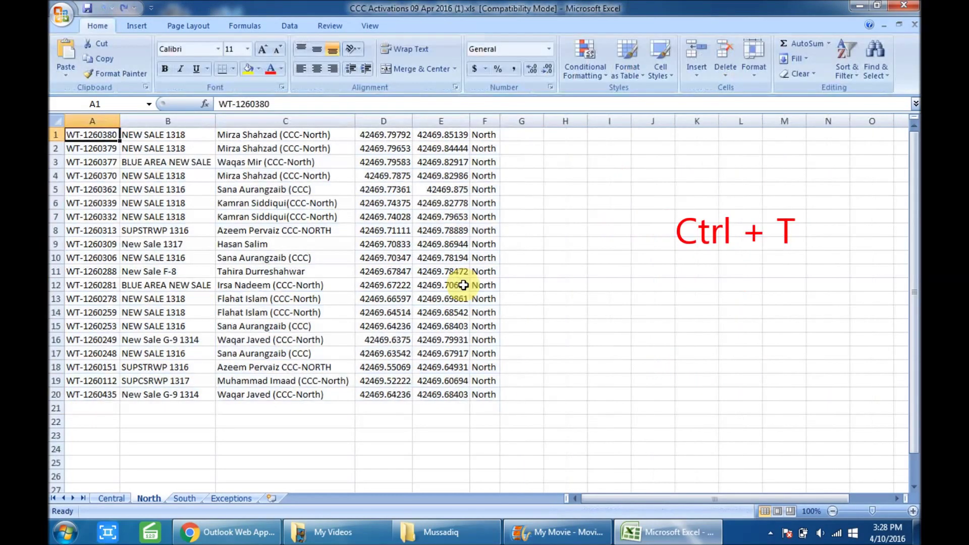
key(ctrl+t)
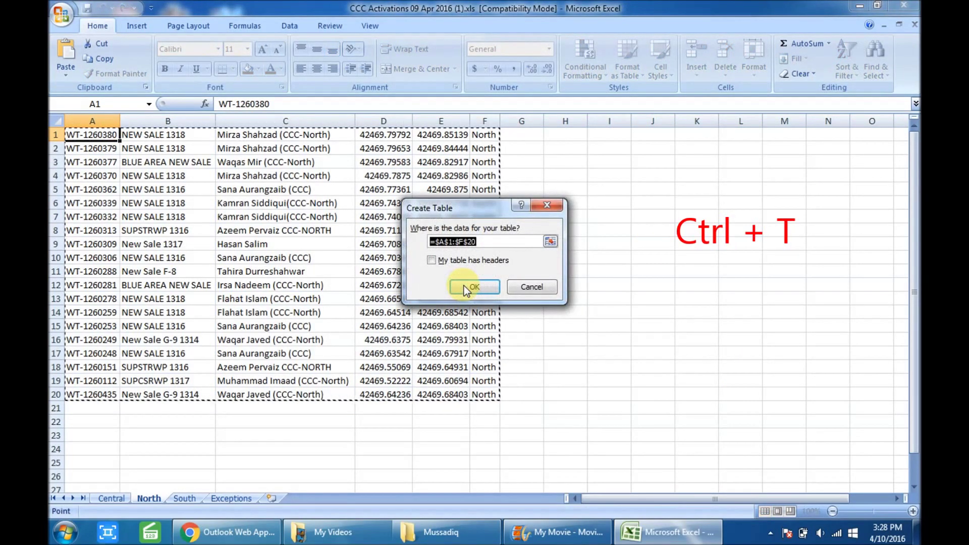
click(464, 286)
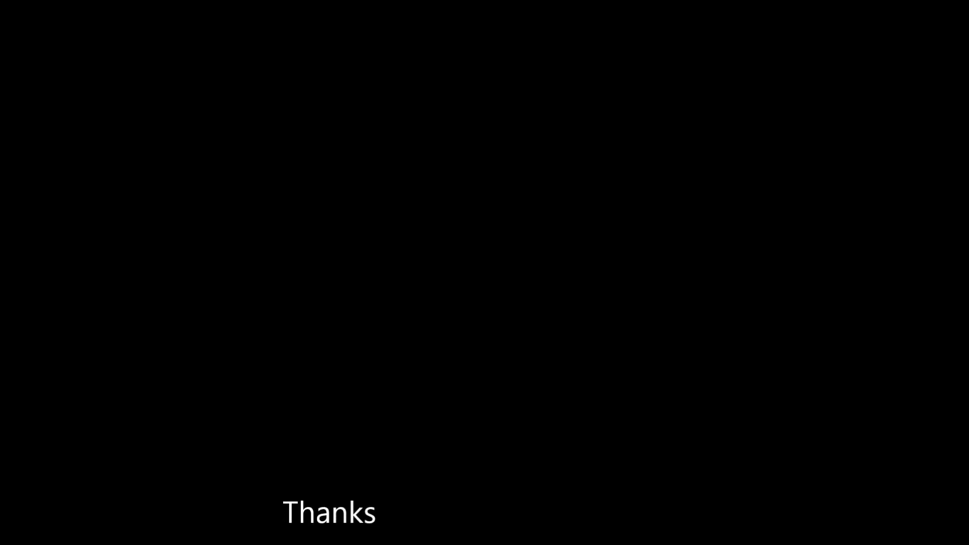